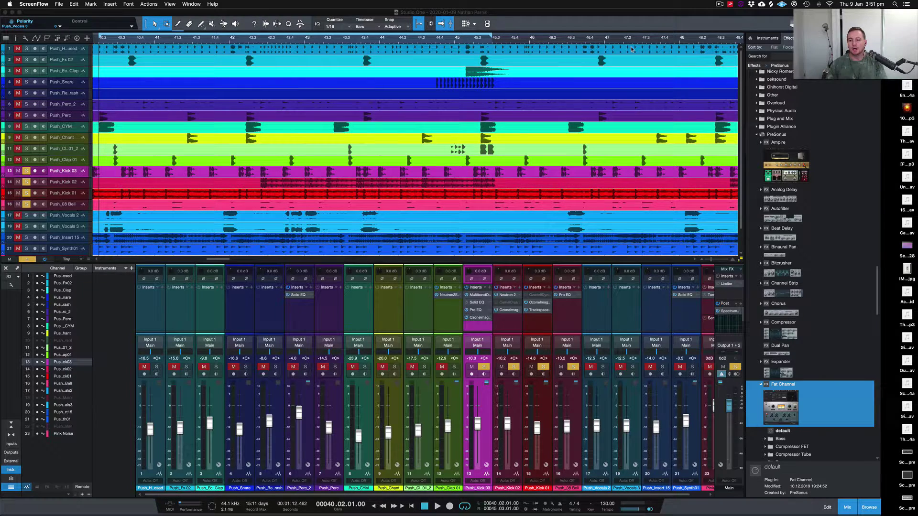
# Open the kick channel's Pro EQ to review it, then close it
pyautogui.click(478, 311)
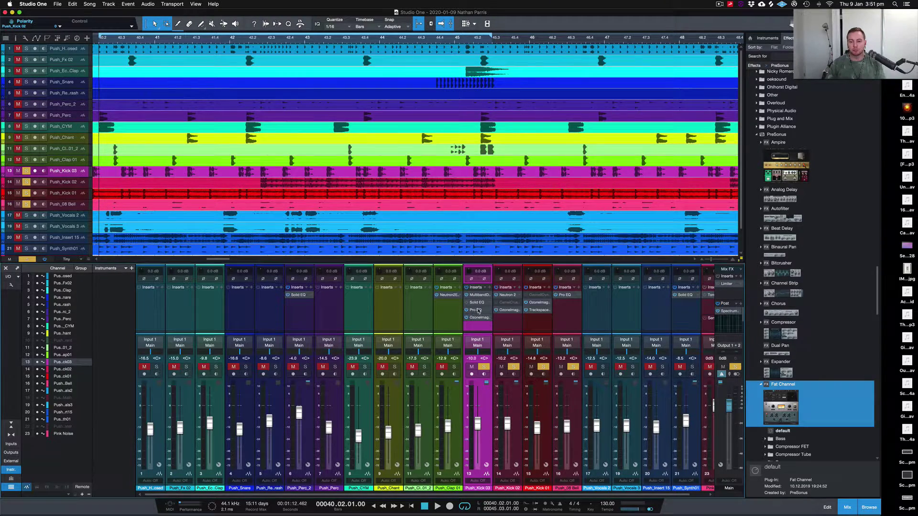
pyautogui.click(479, 311)
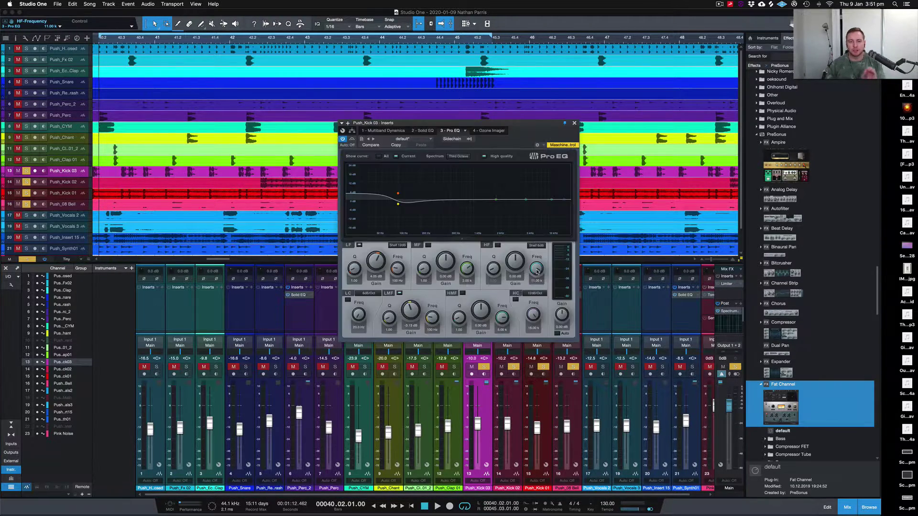
pyautogui.click(575, 123)
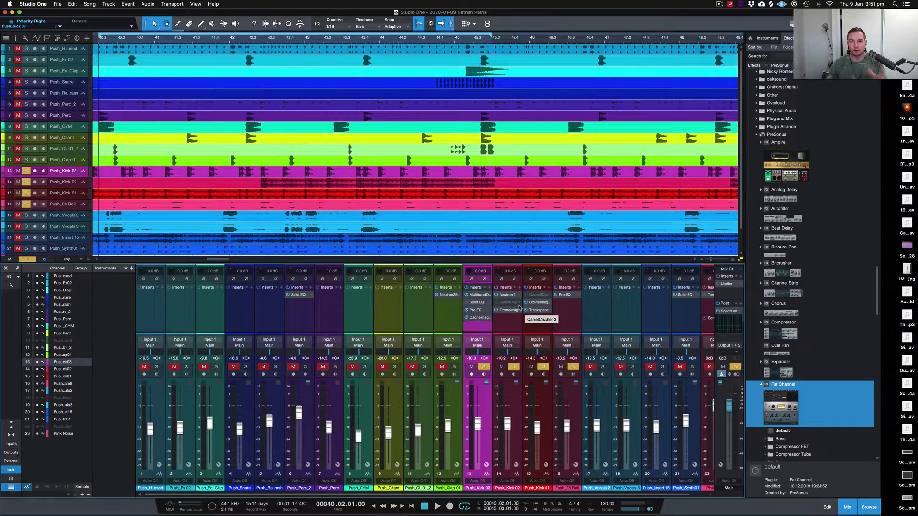
# Preview the Pultec EQ and EQ curve reference screenshots, the curve one at full screen
pyautogui.click(914, 452)
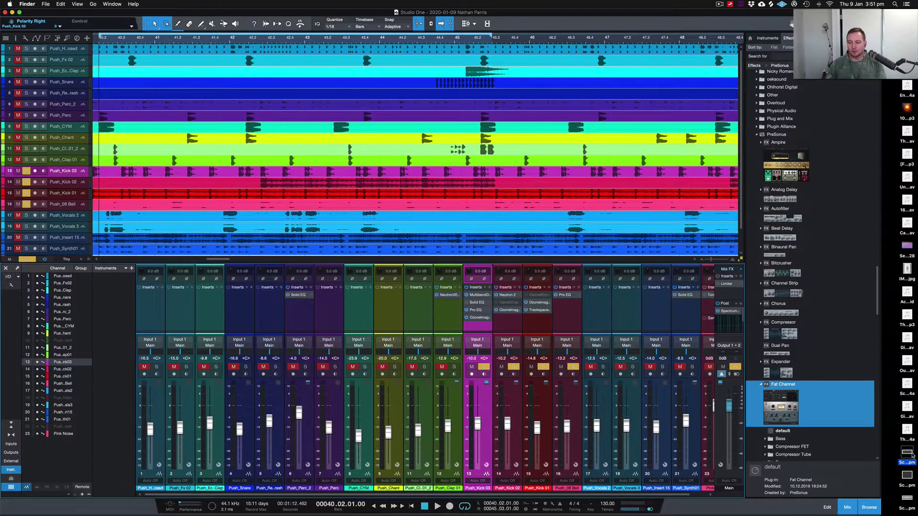
pyautogui.press('space')
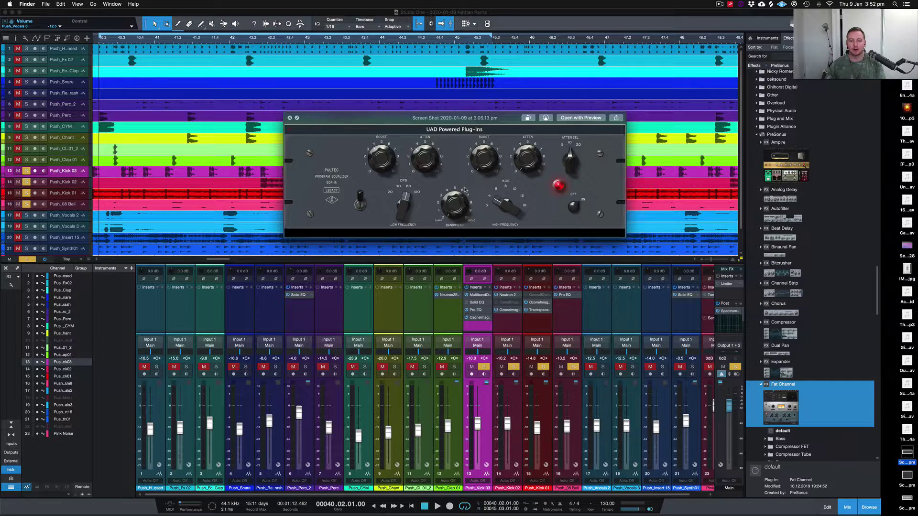
pyautogui.click(290, 118)
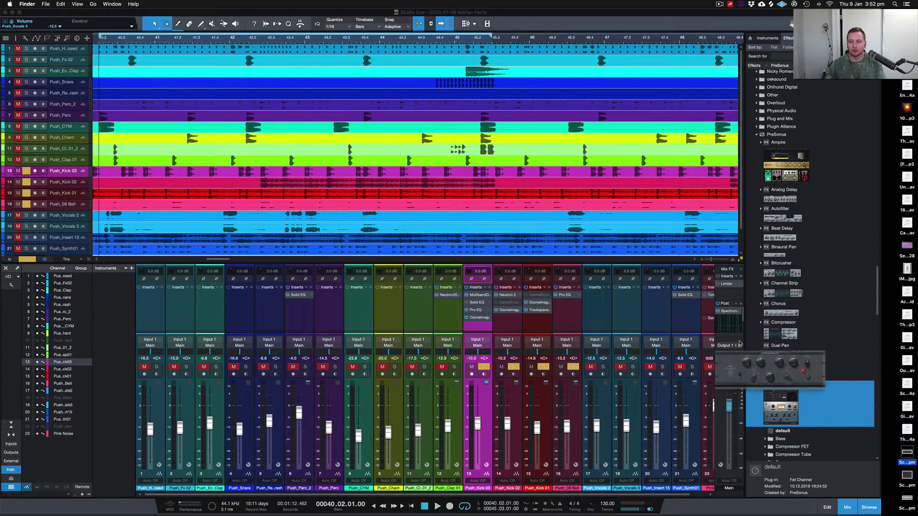
pyautogui.click(907, 476)
pyautogui.press('space')
pyautogui.hotkey('alt', 'space')
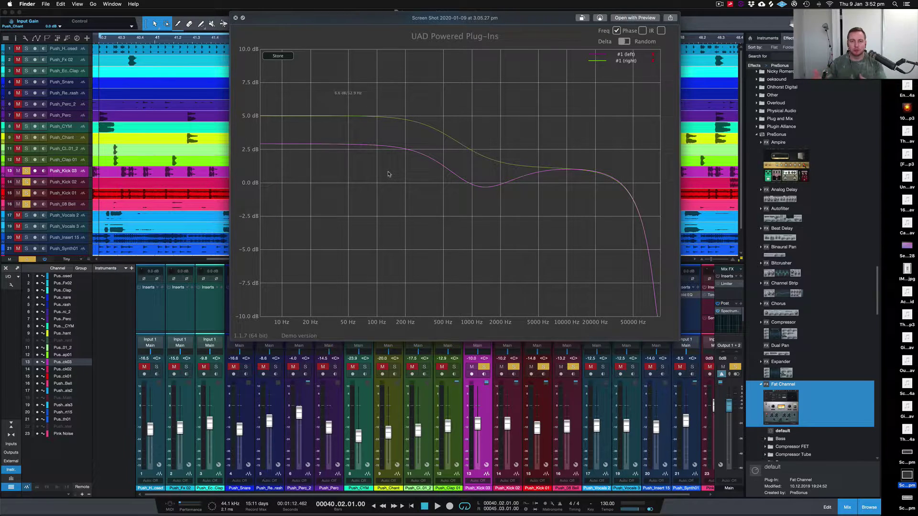
pyautogui.click(235, 18)
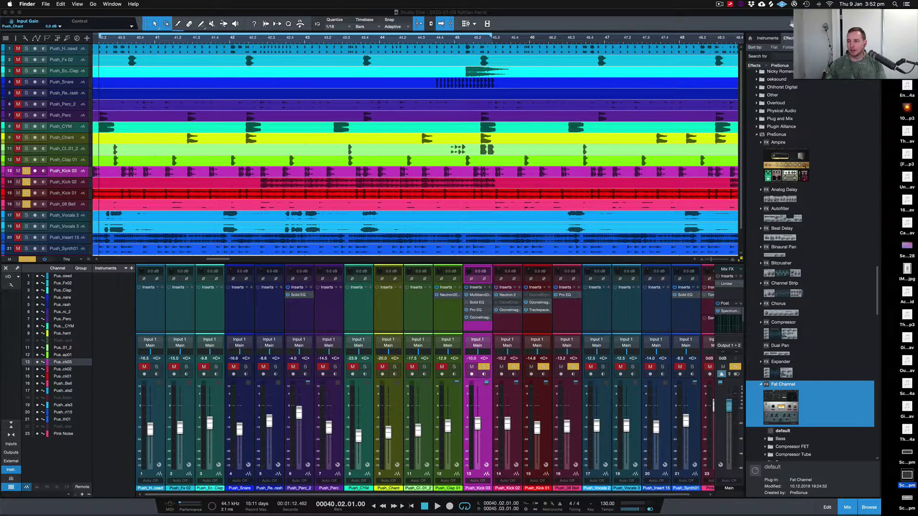
# Preview the Solid EQ reference screenshots, enlarging the 3.07.18 one to nearly full screen
pyautogui.click(910, 501)
pyautogui.press('space')
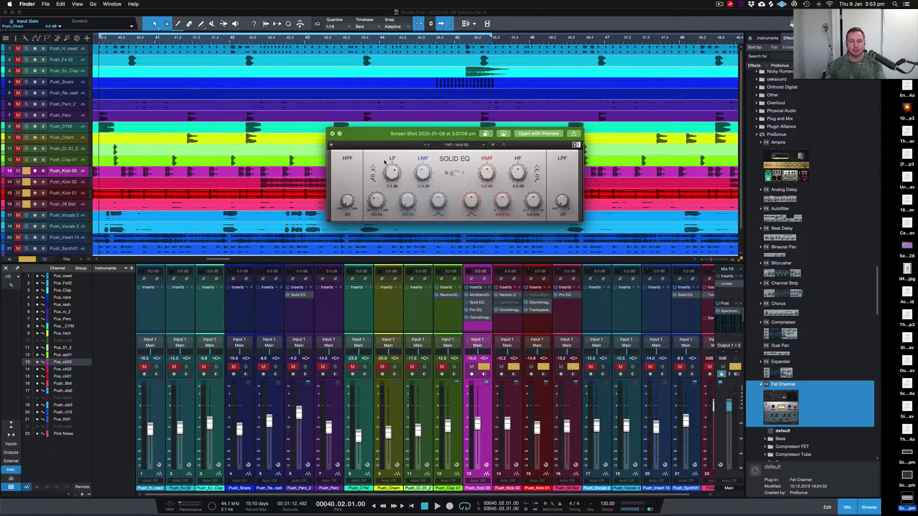
pyautogui.click(333, 134)
pyautogui.press('Up')
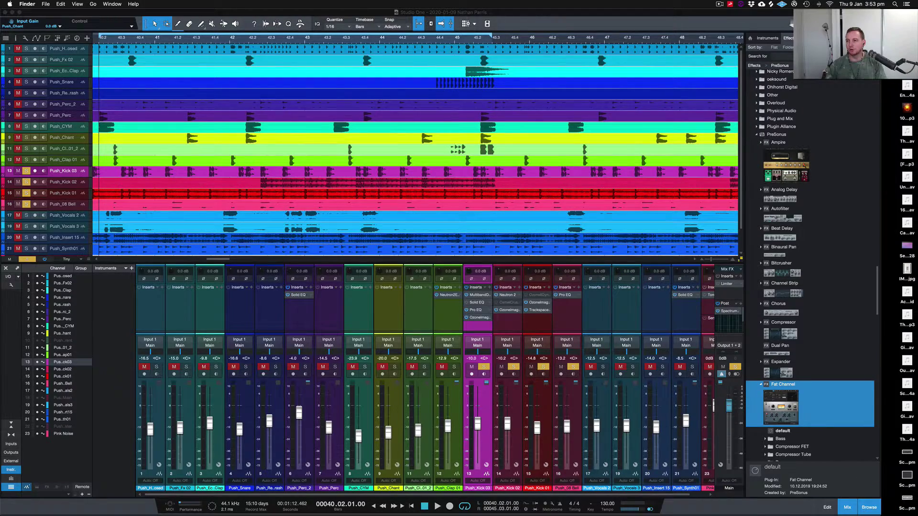
pyautogui.press('space')
pyautogui.press('super+ctrl+f')
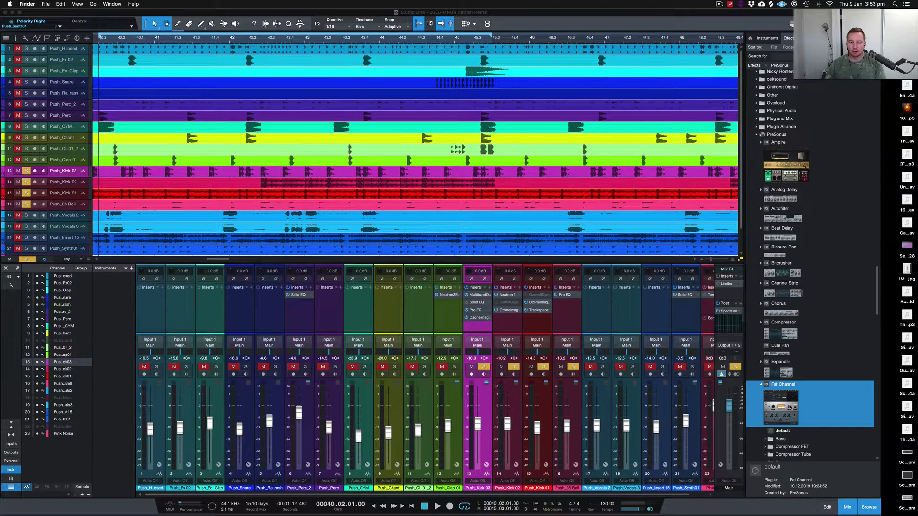
# Add Fat Channel to Push_Kick 03 with its Passive EQ on and low frequency at 100
pyautogui.click(761, 384)
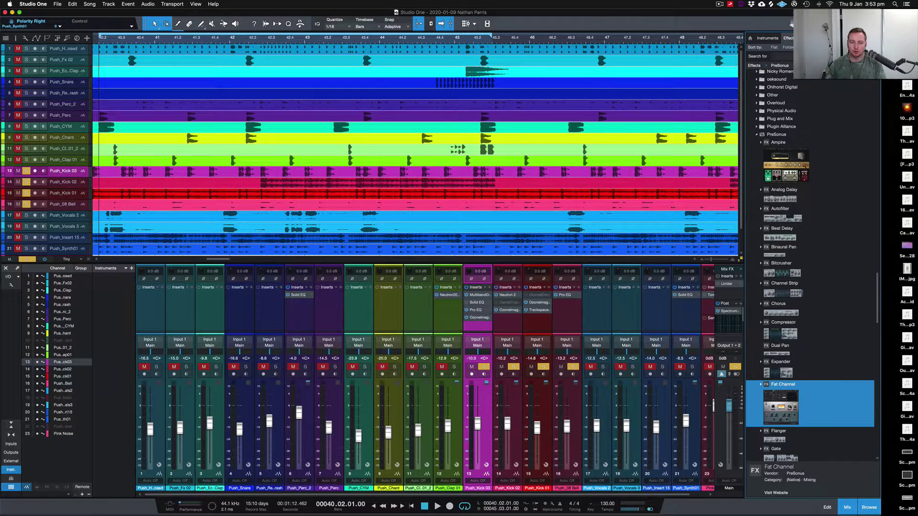
pyautogui.moveTo(617, 364); pyautogui.dragTo(488, 328)
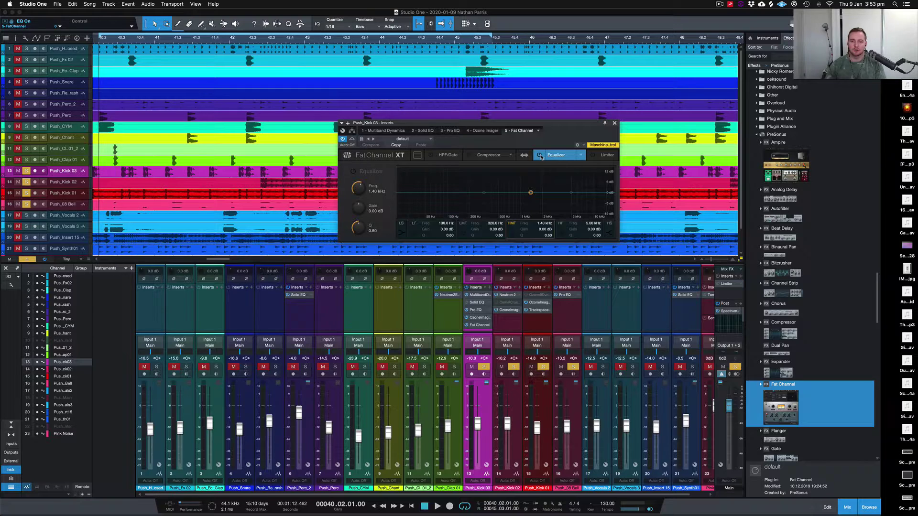
pyautogui.click(540, 155)
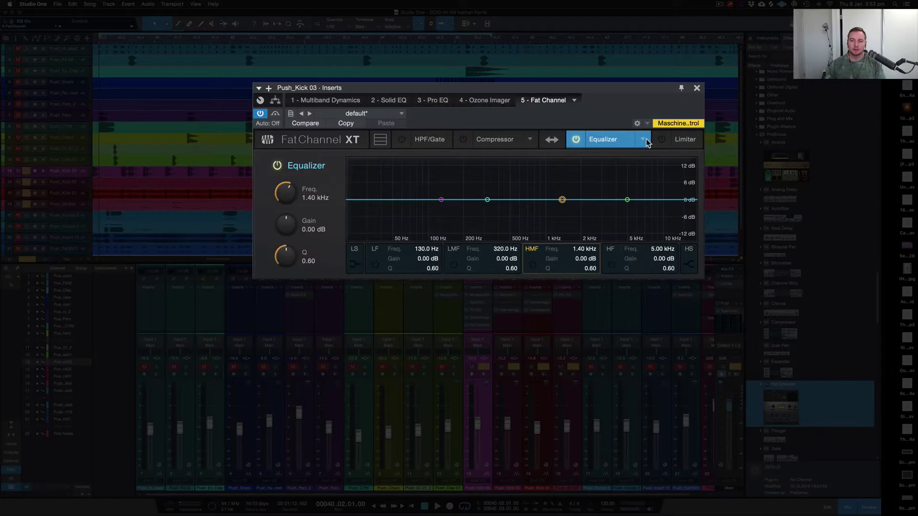
pyautogui.click(558, 156)
pyautogui.click(507, 180)
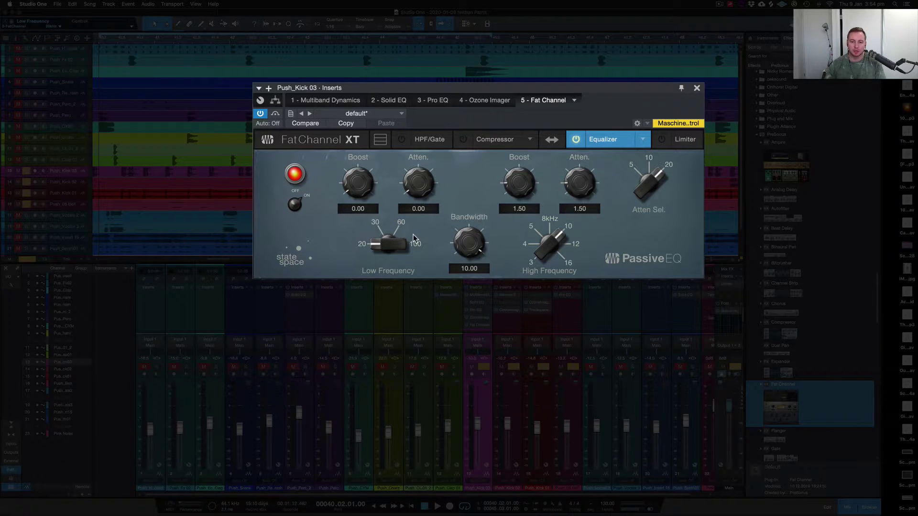
pyautogui.click(391, 245)
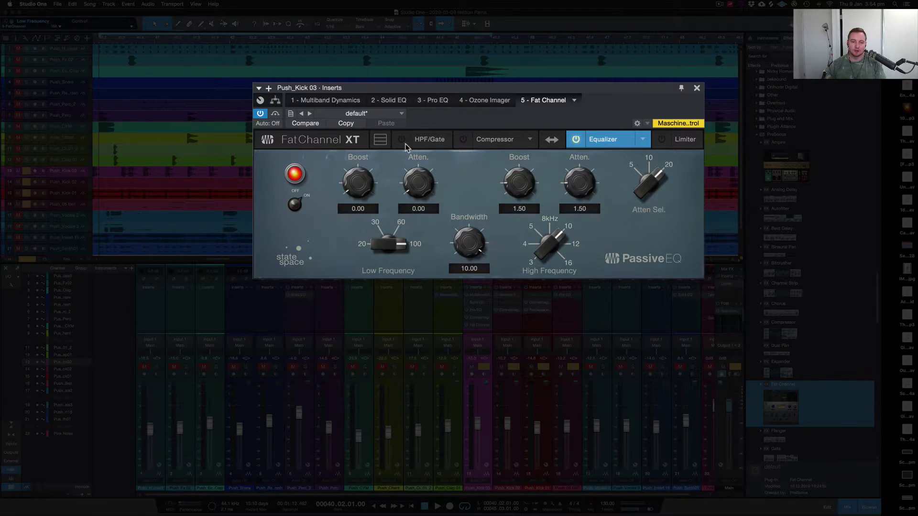
# Close the Fat Channel window and disable its insert on the kick channel
pyautogui.click(680, 88)
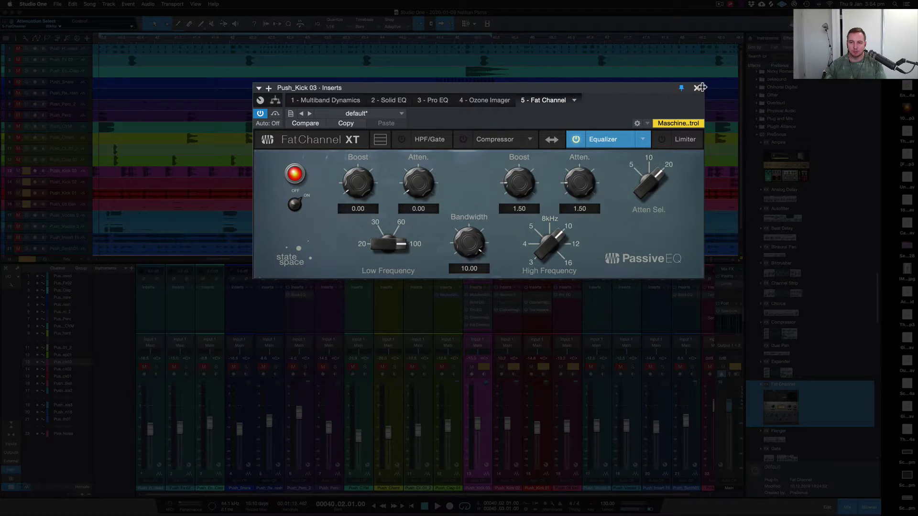
pyautogui.click(699, 87)
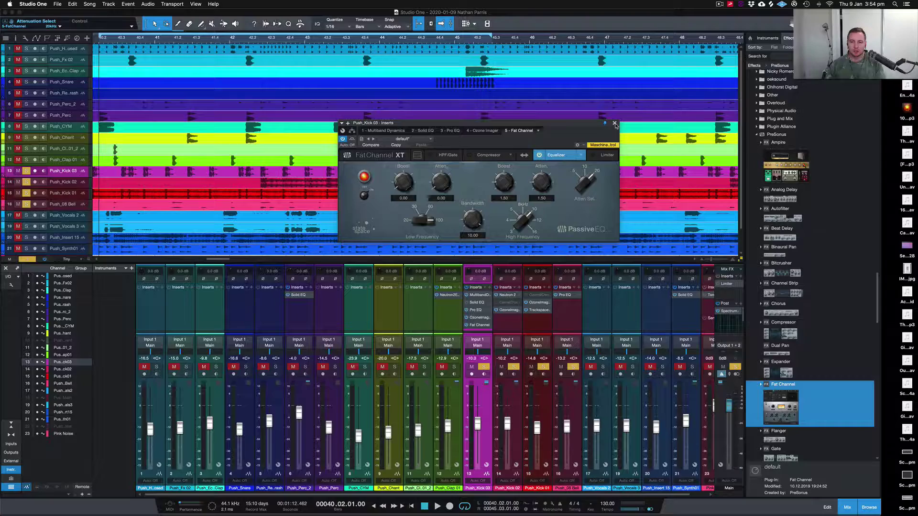
pyautogui.rightClick(490, 326)
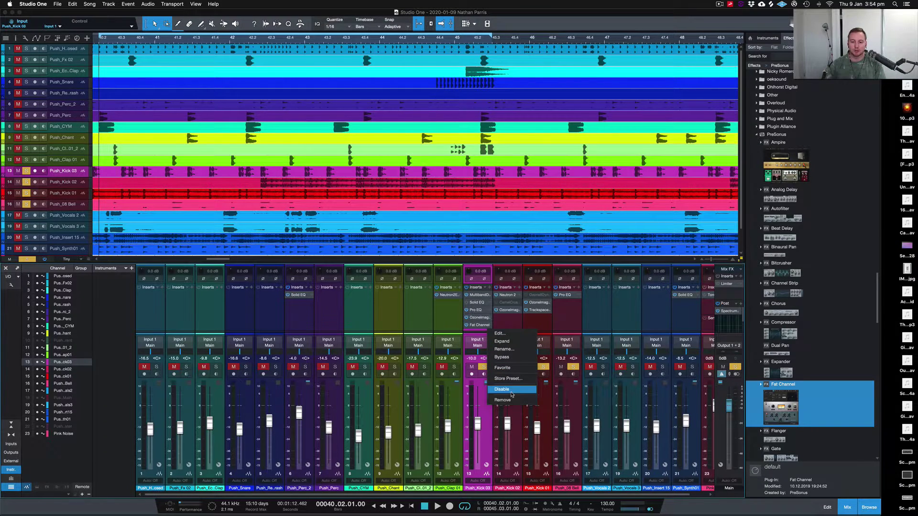
pyautogui.click(511, 390)
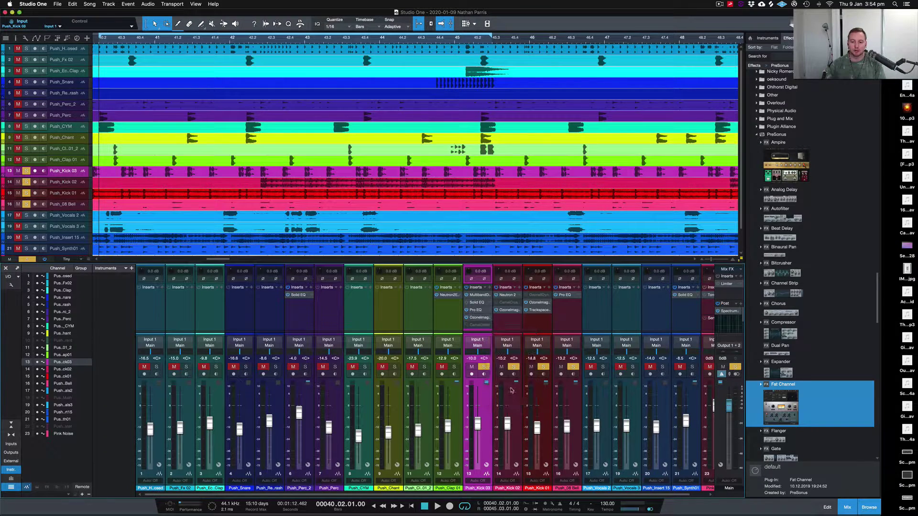
# Show Push_Kick 03's Pro EQ: 4.05 dB low shelf, -3.13 dB low-mid cut, low band kept at Shelf 12dB
pyautogui.click(478, 311)
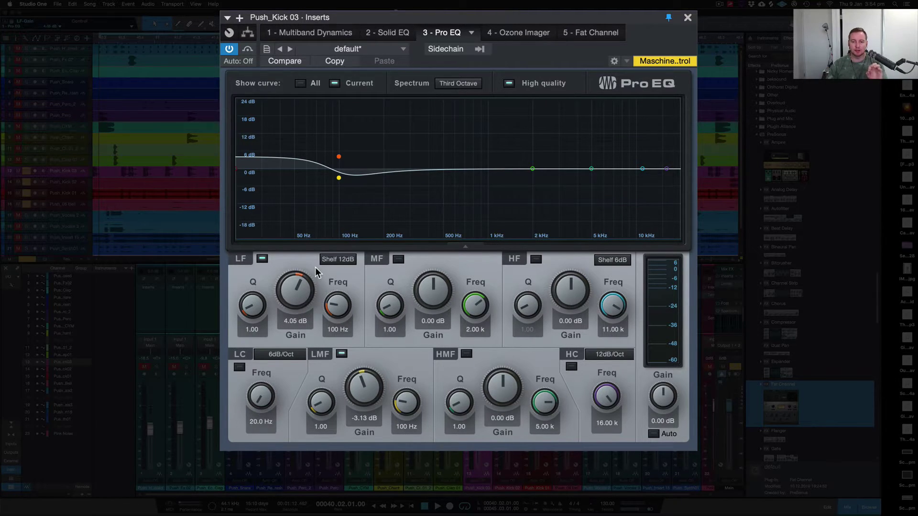
pyautogui.click(347, 260)
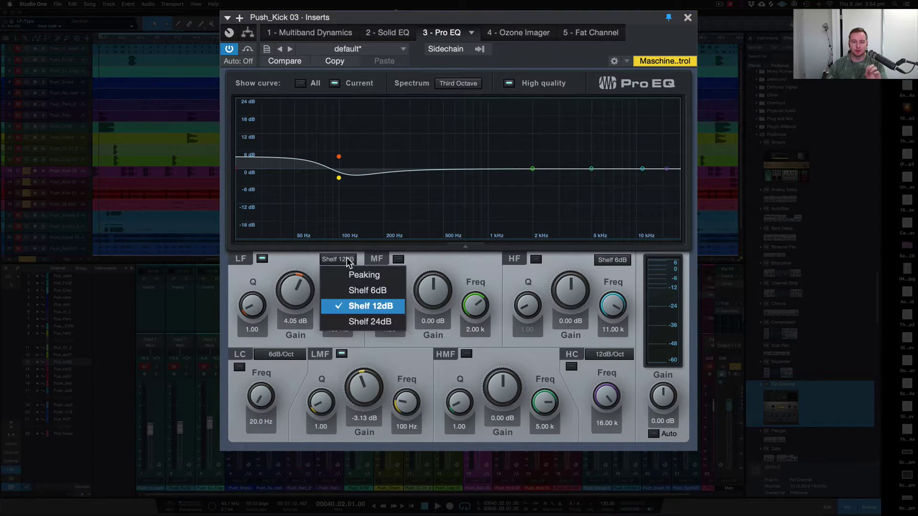
pyautogui.click(371, 308)
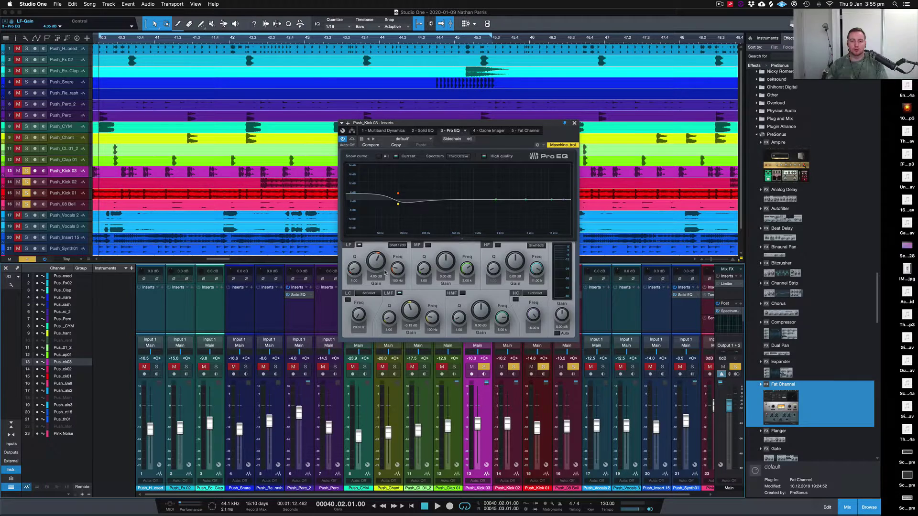
# Close the kick's Pro EQ, start song playback, and reopen the Pro EQ on Push_Kick 03
pyautogui.click(575, 123)
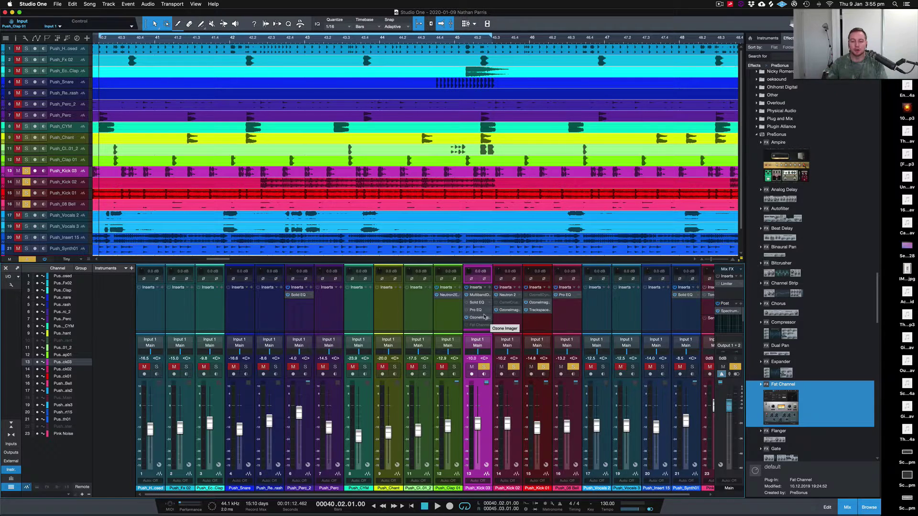
pyautogui.press('space')
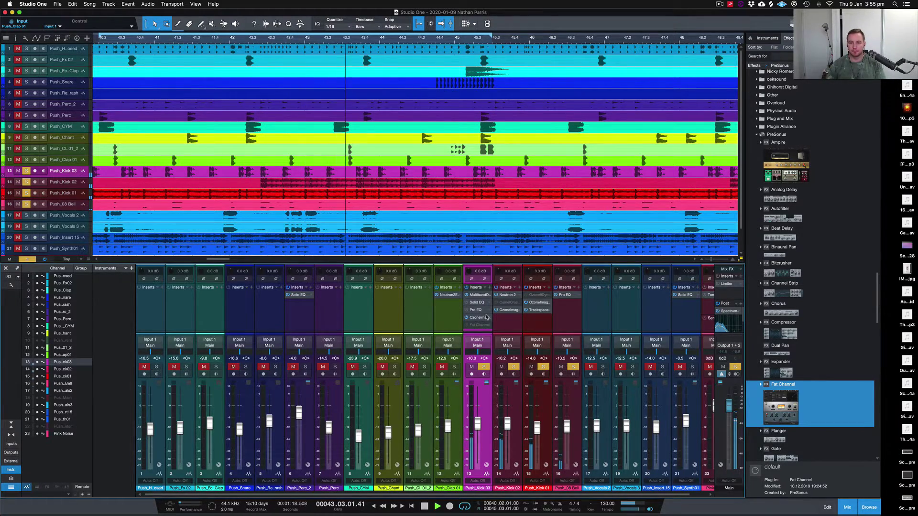
pyautogui.click(476, 310)
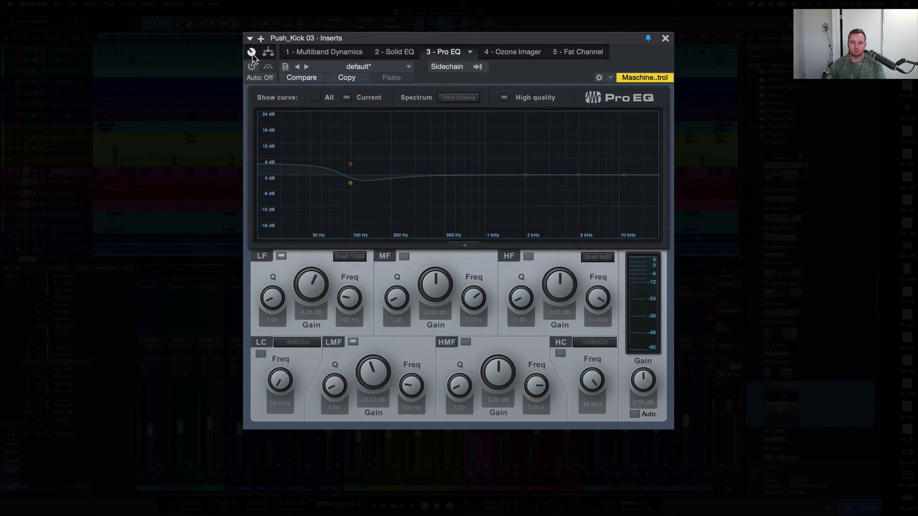
# Power on Push_Kick 03's Pro EQ push-pull curve, stop playback, and close its window
pyautogui.click(252, 67)
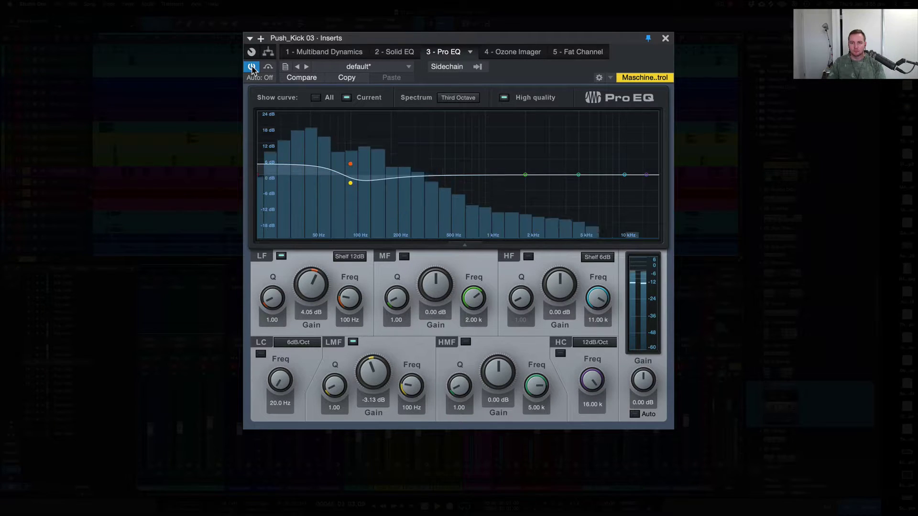
pyautogui.press('space')
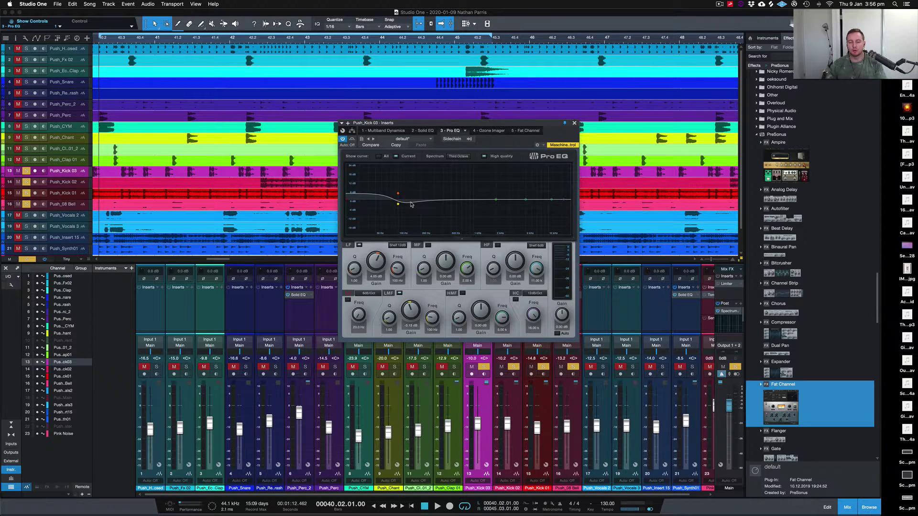
pyautogui.click(575, 123)
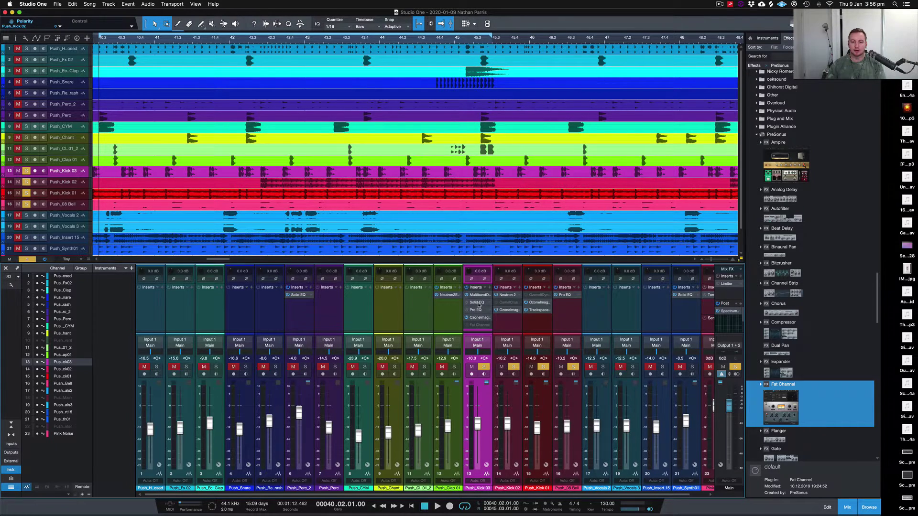
# Power on the Solid EQ in Push_Kick 03's inserts and close its window
pyautogui.click(477, 302)
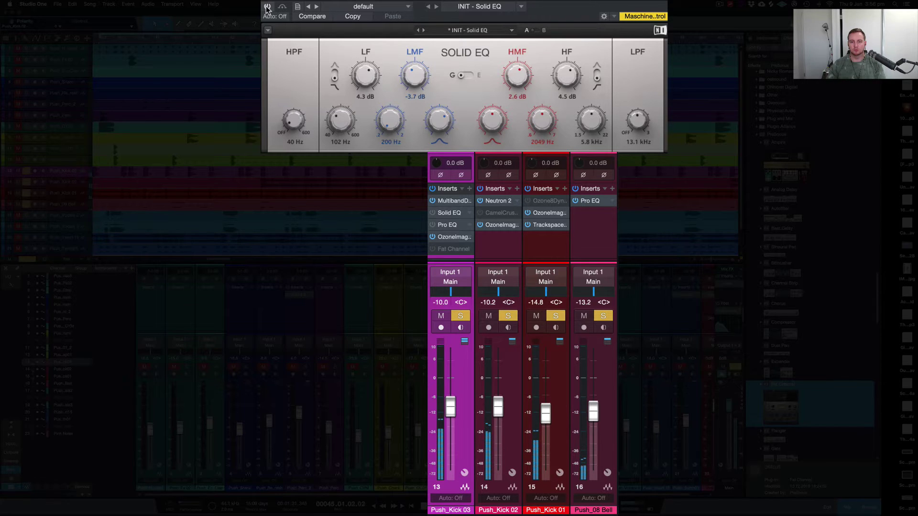
pyautogui.click(267, 7)
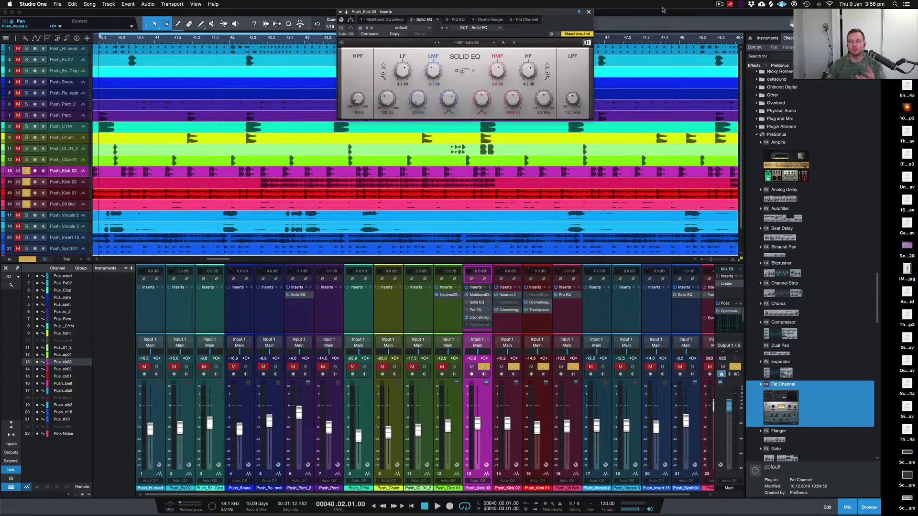
pyautogui.click(589, 12)
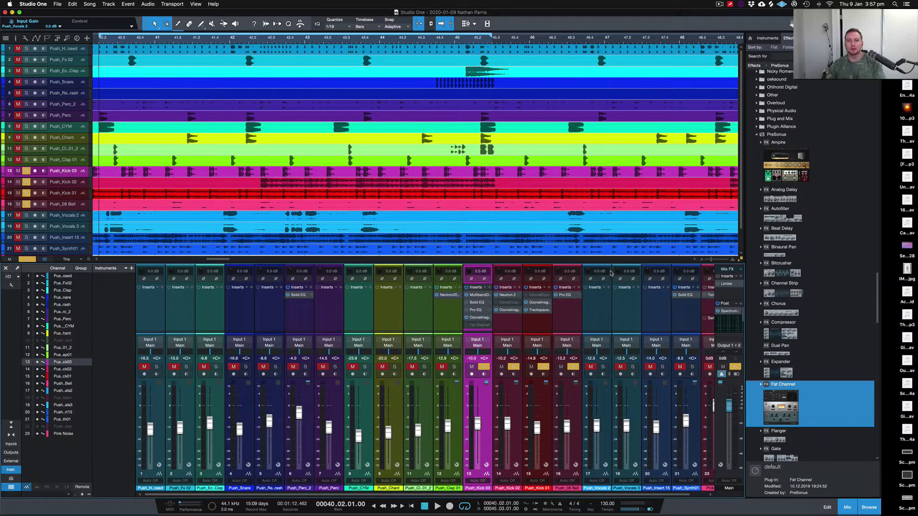
# Switch the Pro EQ on Push_Kick 03 back on and close its window
pyautogui.click(474, 310)
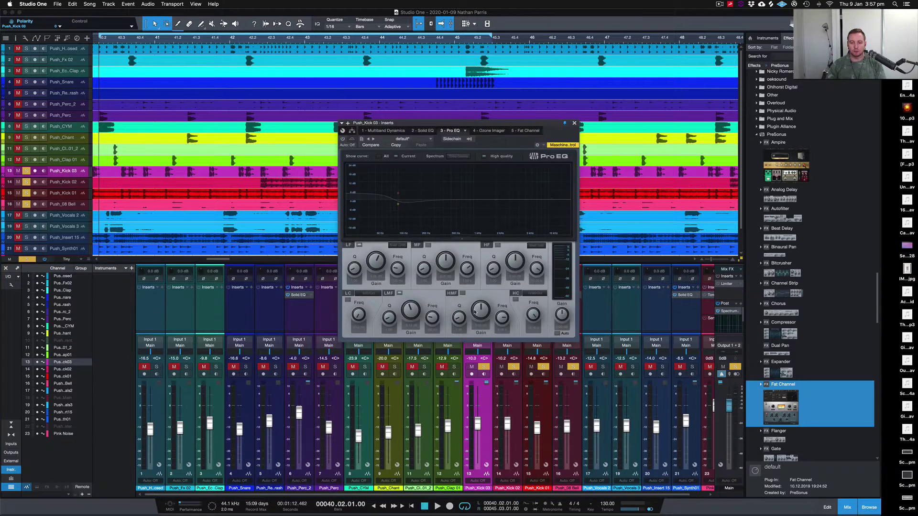
pyautogui.click(343, 138)
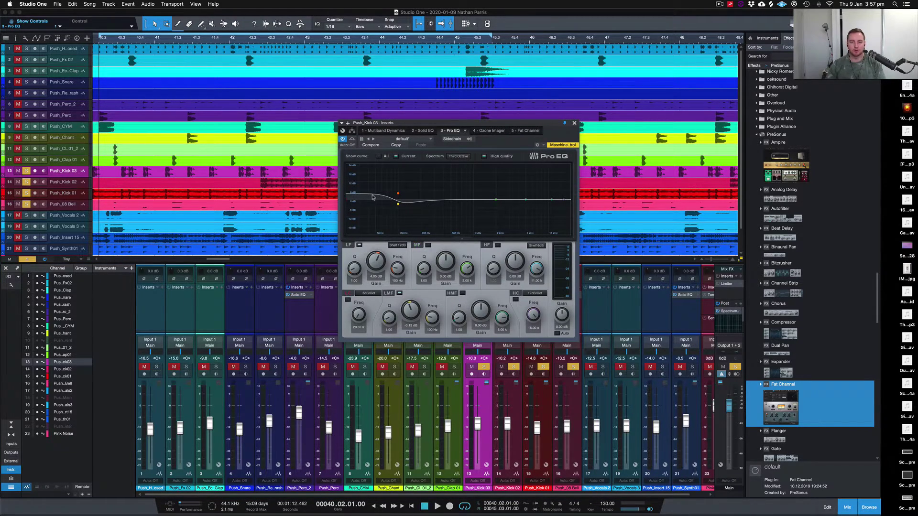
pyautogui.click(575, 122)
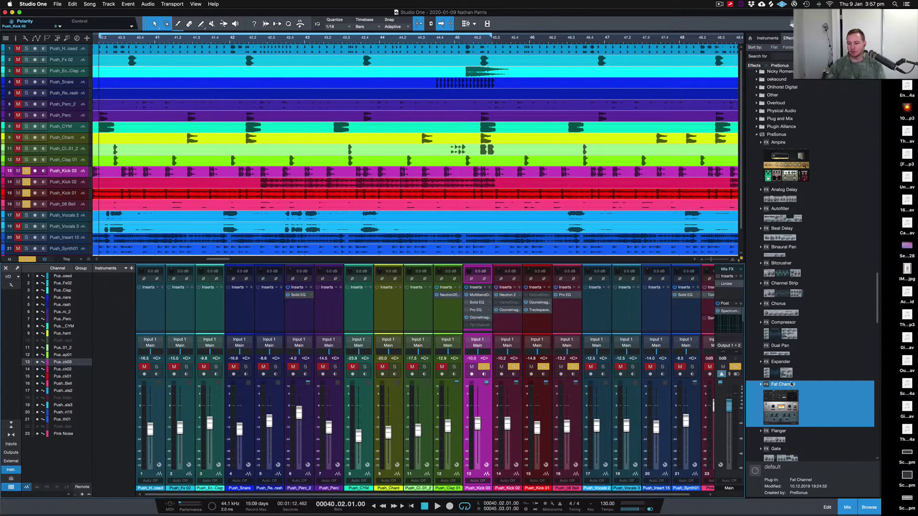
# Add Fat Channel to the kick inserts, set Passive EQ low boost 3.75 and attenuation 3.30, and audition it
pyautogui.moveTo(519, 330); pyautogui.dragTo(482, 339)
pyautogui.click(479, 326)
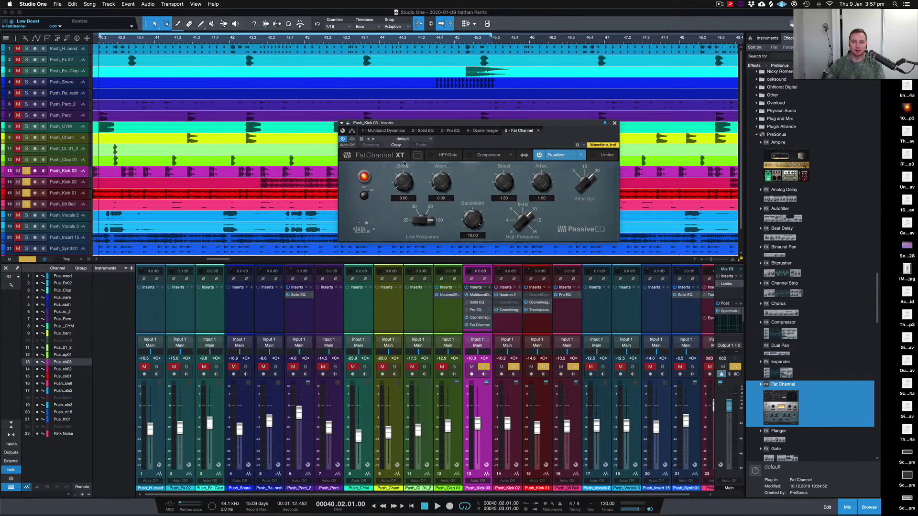
pyautogui.moveTo(410, 178); pyautogui.dragTo(399, 167)
pyautogui.moveTo(446, 186); pyautogui.dragTo(404, 175)
pyautogui.press('space')
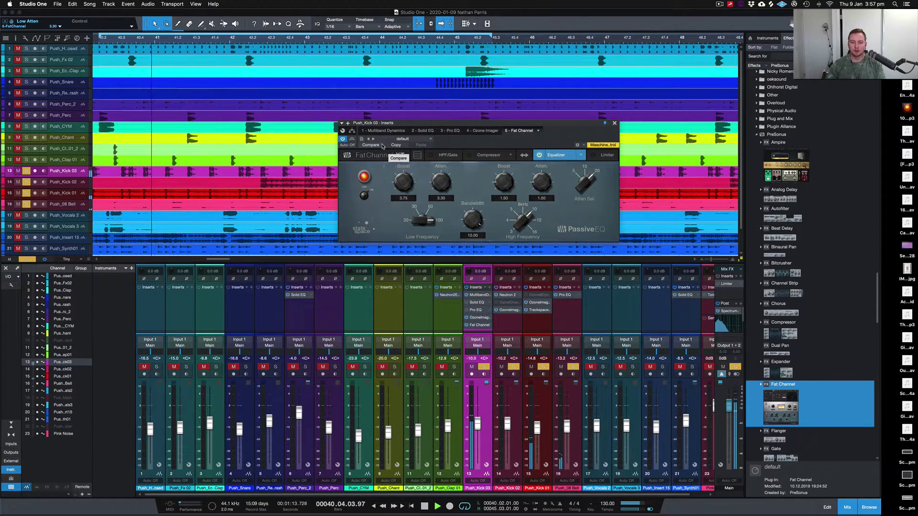
pyautogui.press('space')
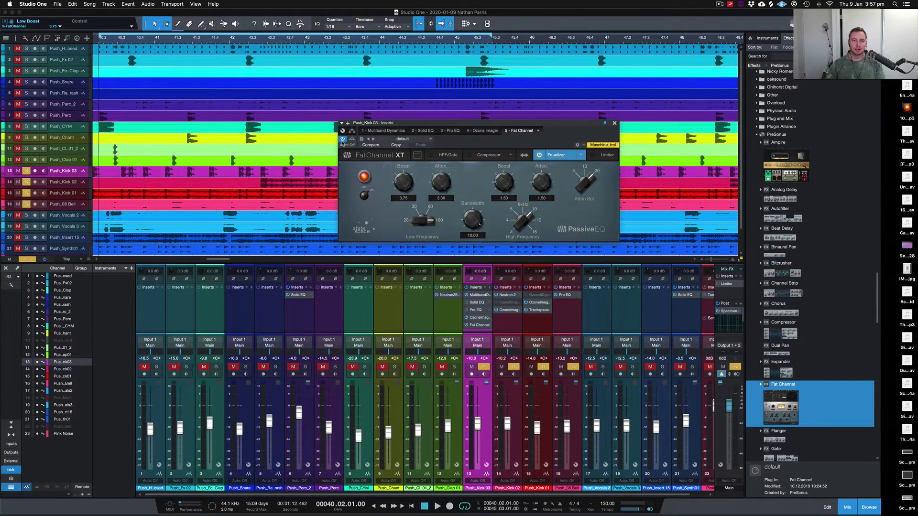
pyautogui.press('space')
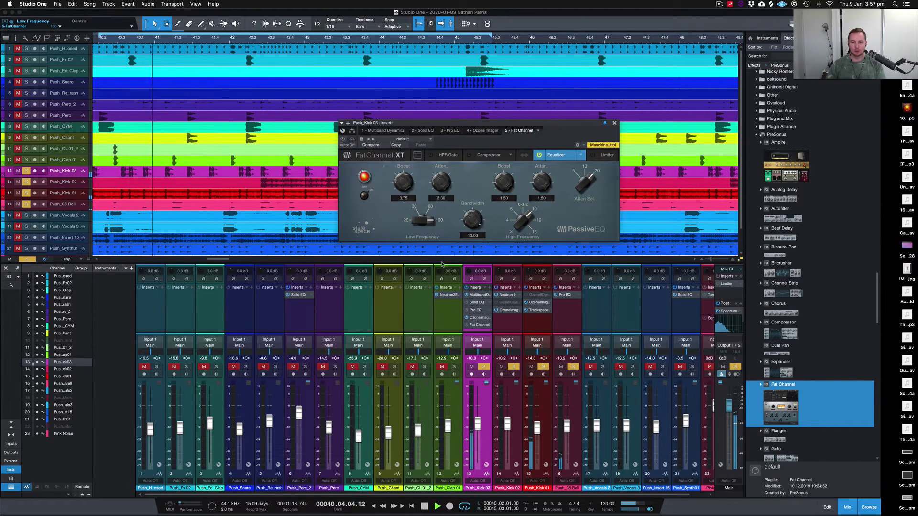
pyautogui.press('space')
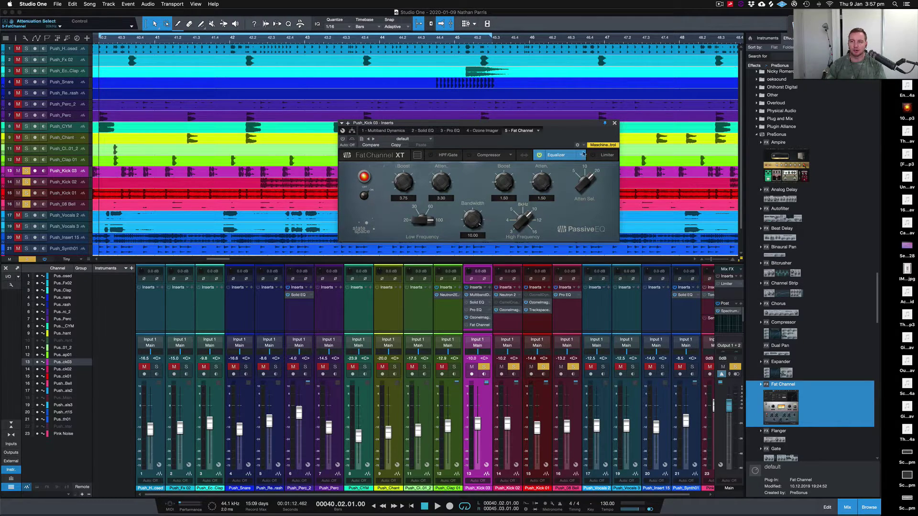
# Bypass the Fat Channel insert on Push_Kick 03, then check and close its Pro EQ
pyautogui.click(614, 123)
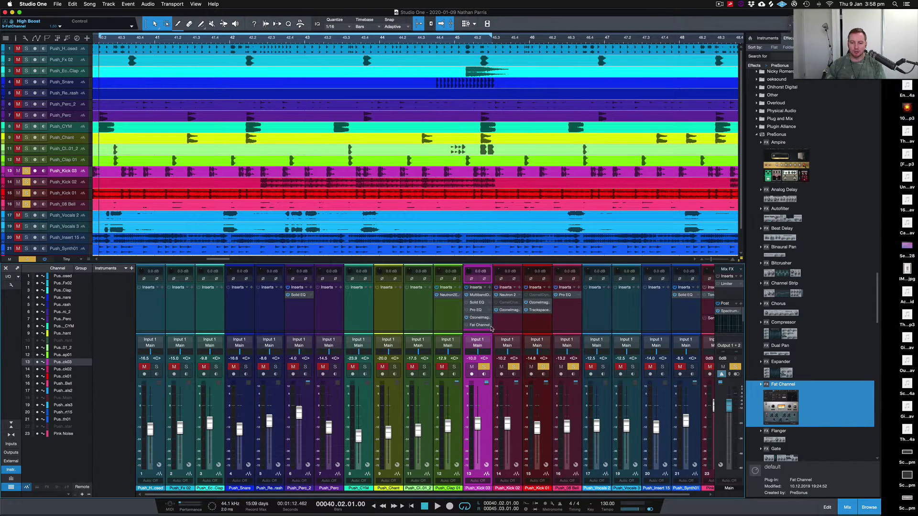
pyautogui.rightClick(492, 329)
pyautogui.click(507, 391)
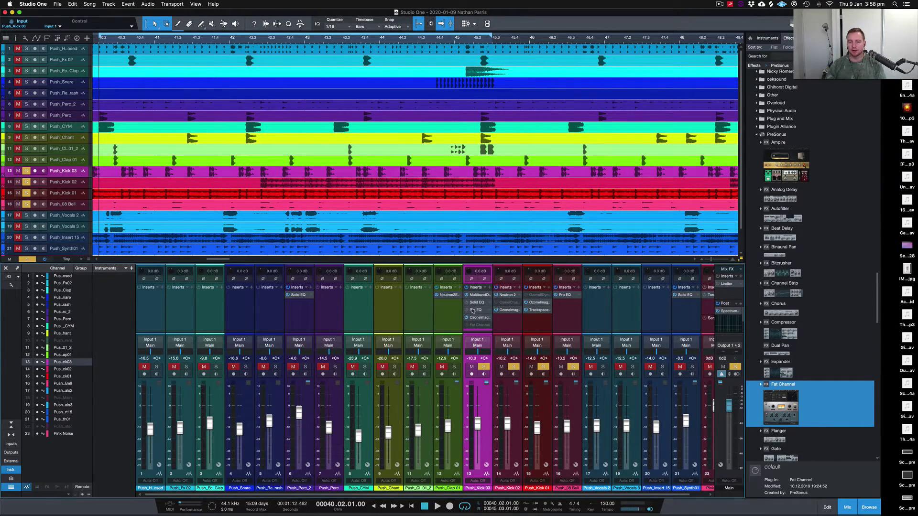
pyautogui.moveTo(483, 312)
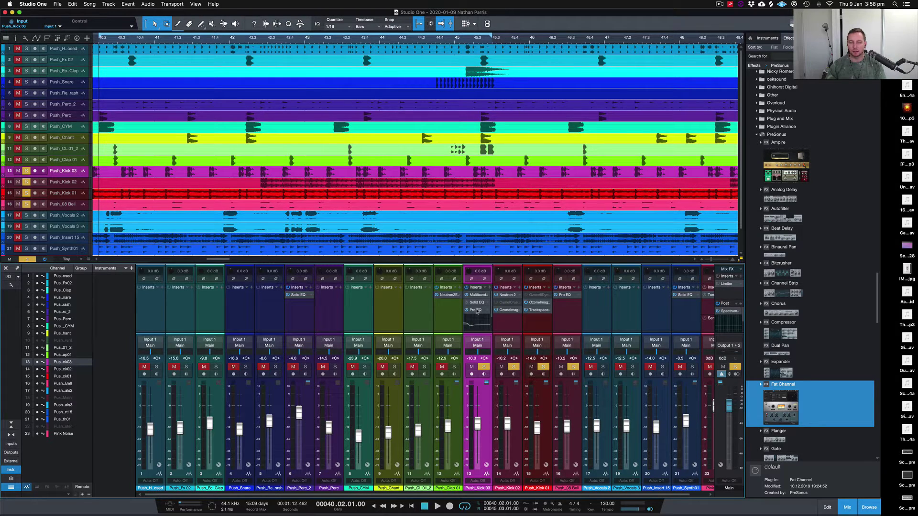
pyautogui.click(477, 310)
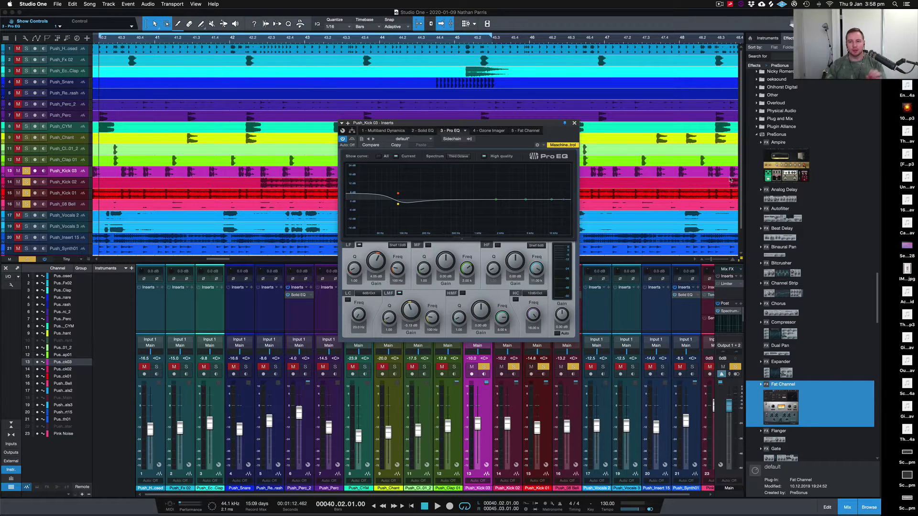
pyautogui.click(574, 123)
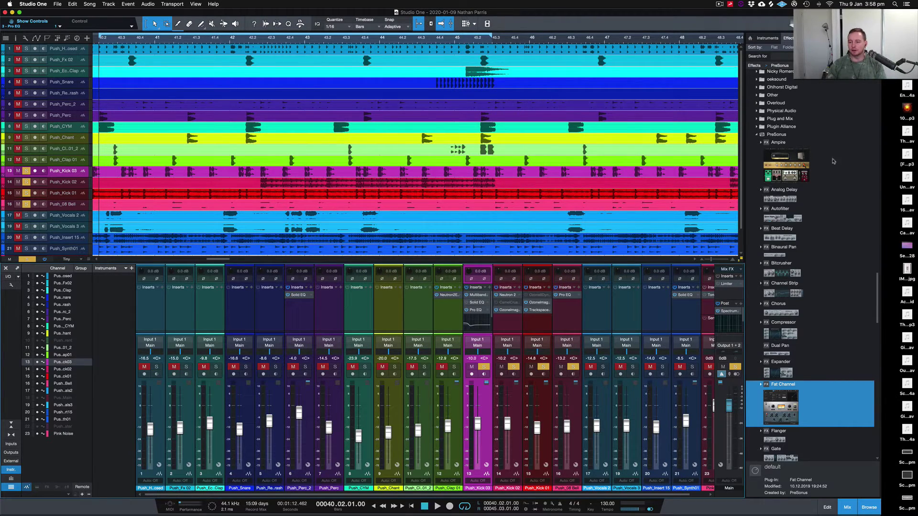
# Quick Look the Solid EQ curve screenshot in Finder, then clear all solos and mutes in Studio One
pyautogui.press('super+Tab')
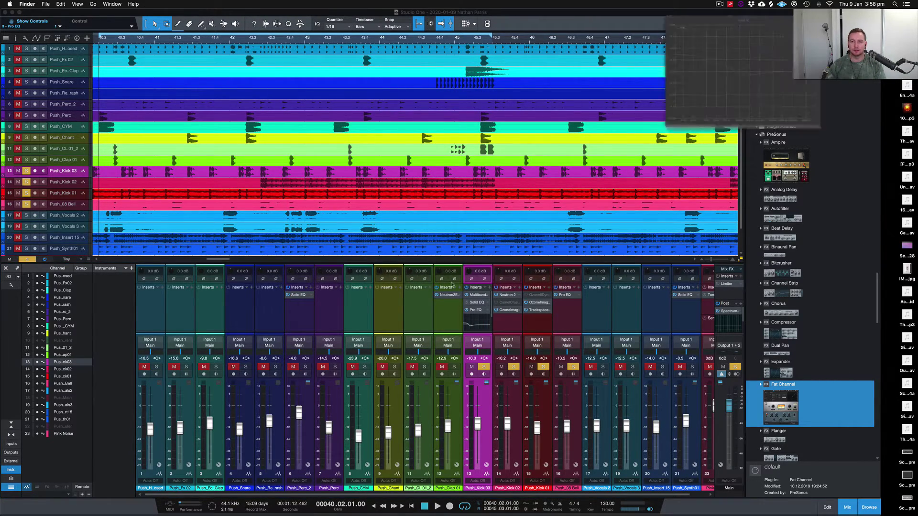
pyautogui.press('space')
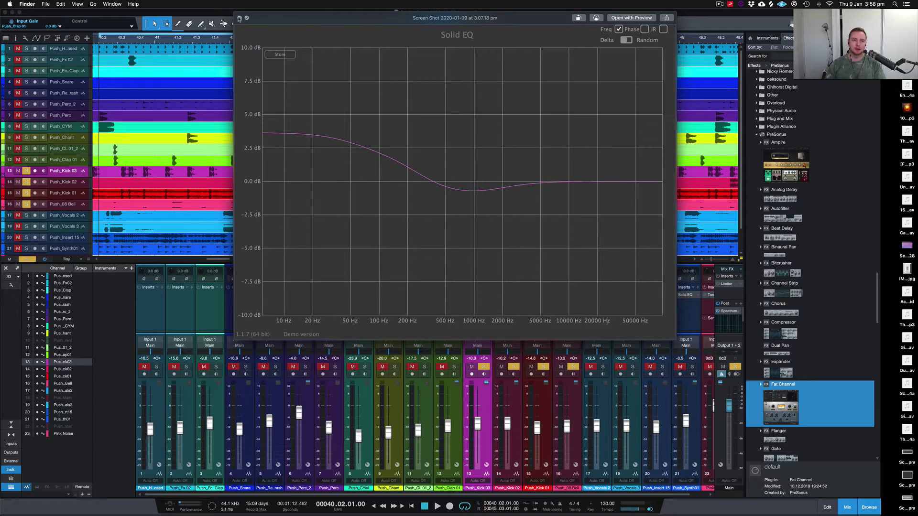
pyautogui.click(239, 17)
pyautogui.click(484, 367)
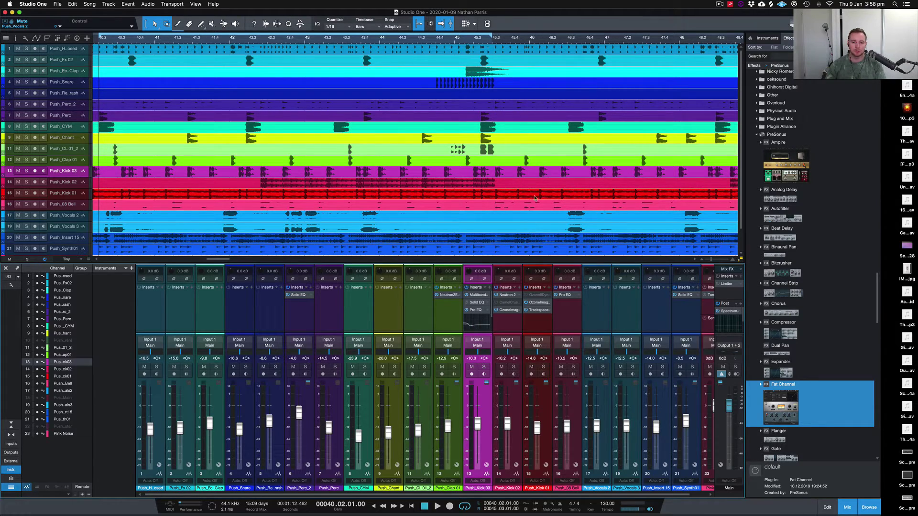
pyautogui.press('space')
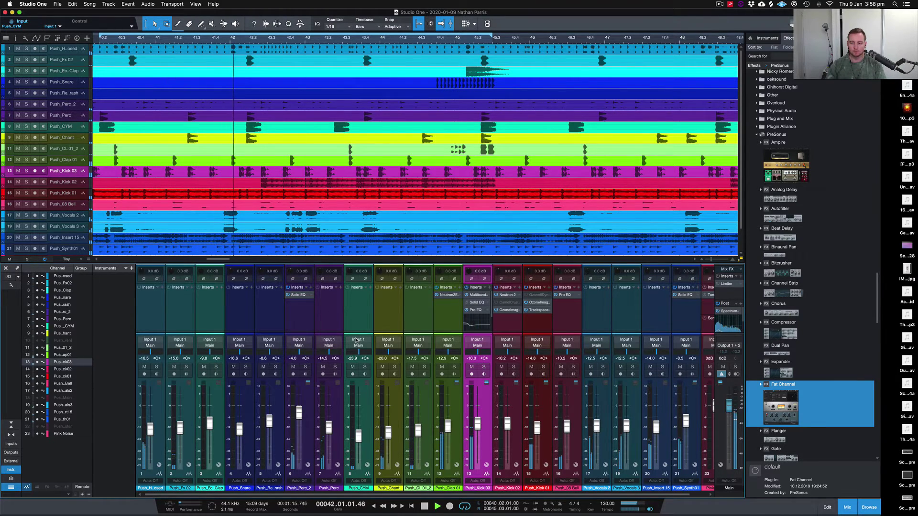
pyautogui.press('space')
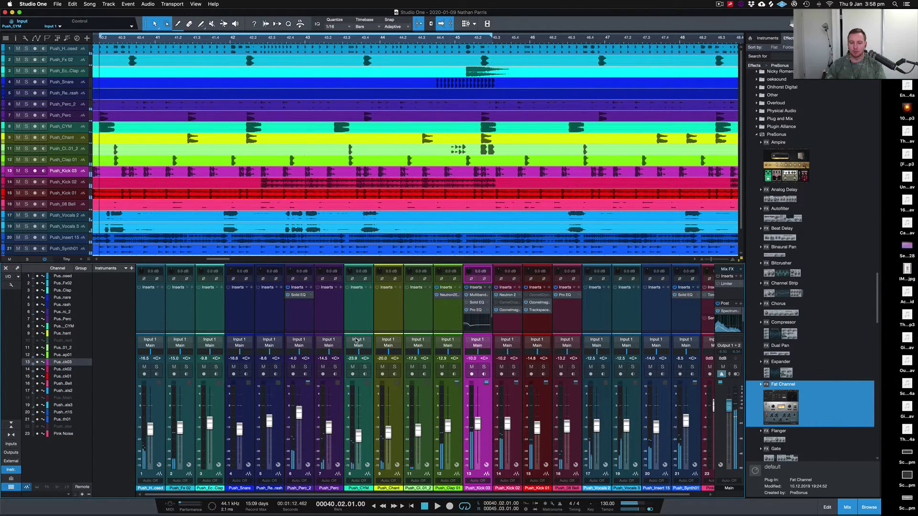